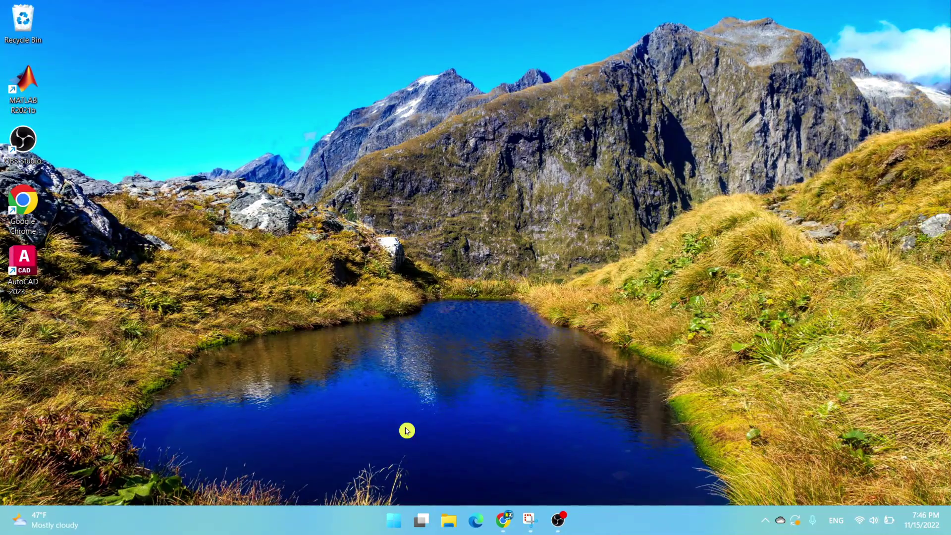
# - Open Settings at System > About and highlight the Windows version value 22H2
pyautogui.click(399, 527)
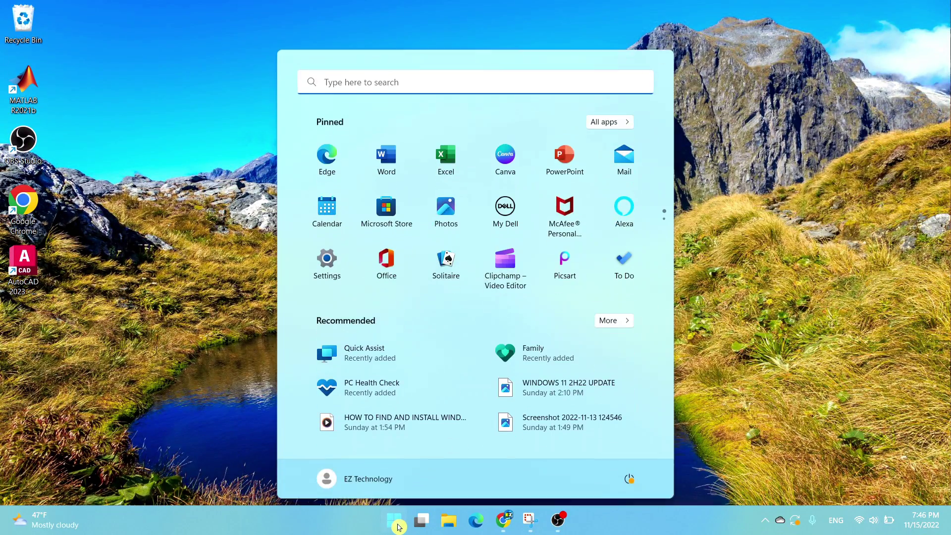
pyautogui.click(333, 271)
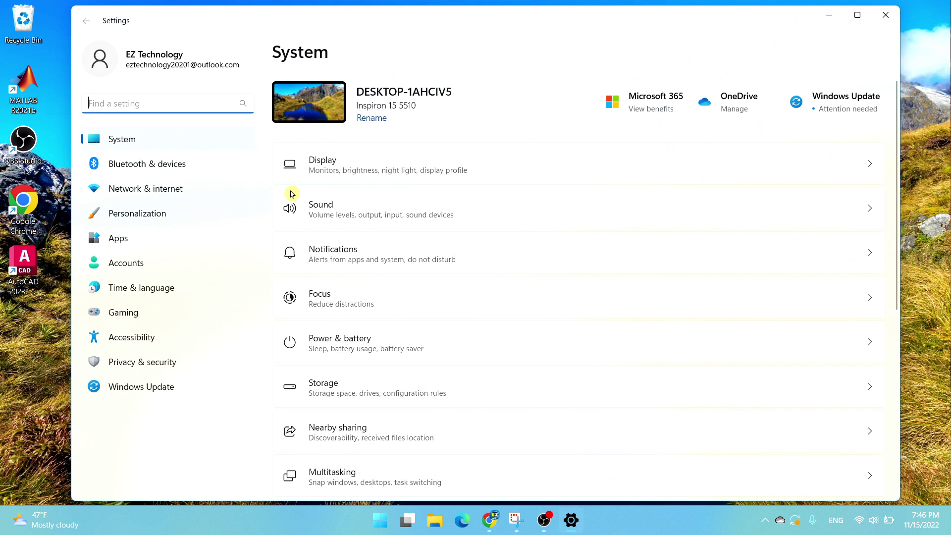
pyautogui.scroll(-6, 605, 434)
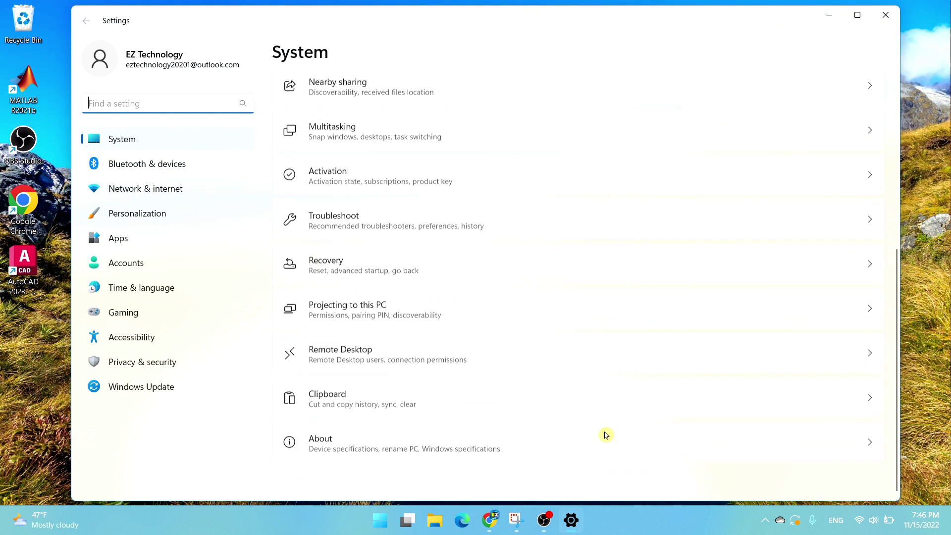
pyautogui.click(361, 455)
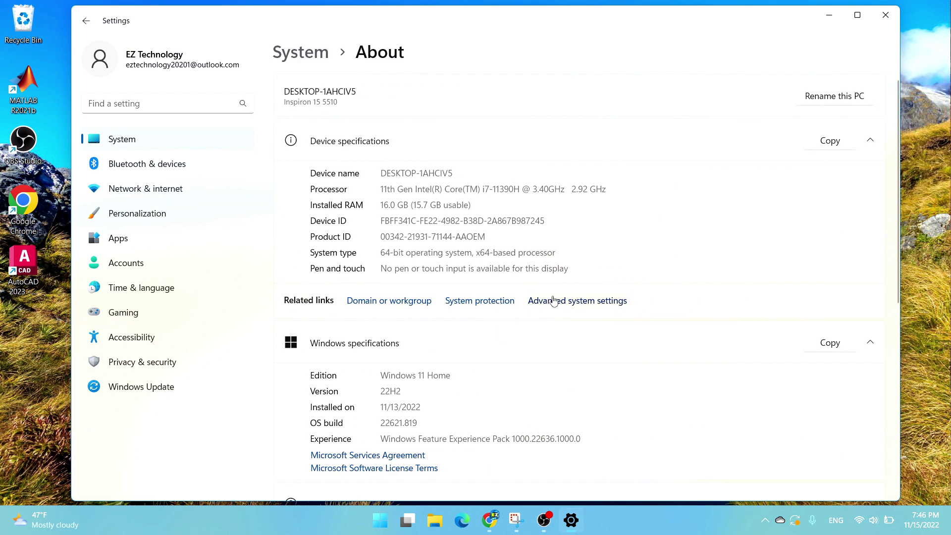
pyautogui.scroll(-2, 553, 301)
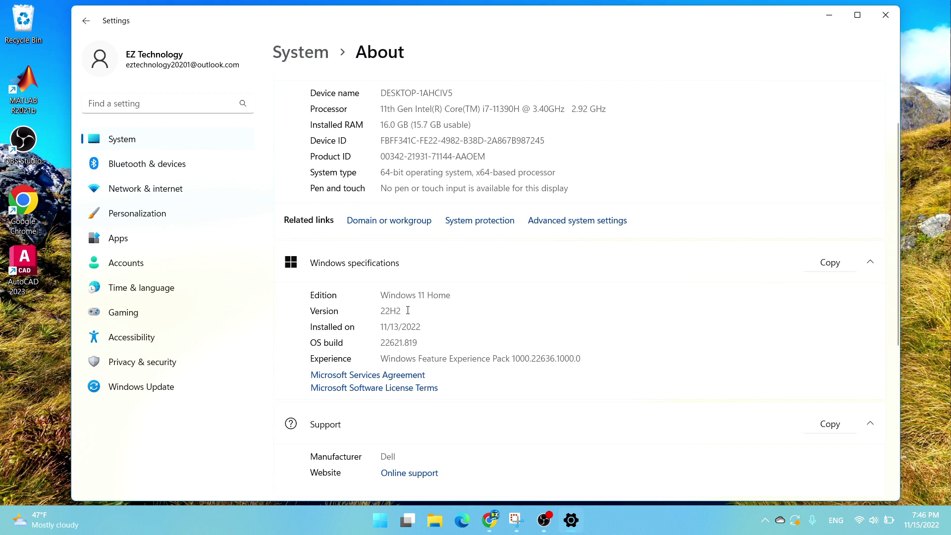
pyautogui.moveTo(404, 311); pyautogui.dragTo(378, 313)
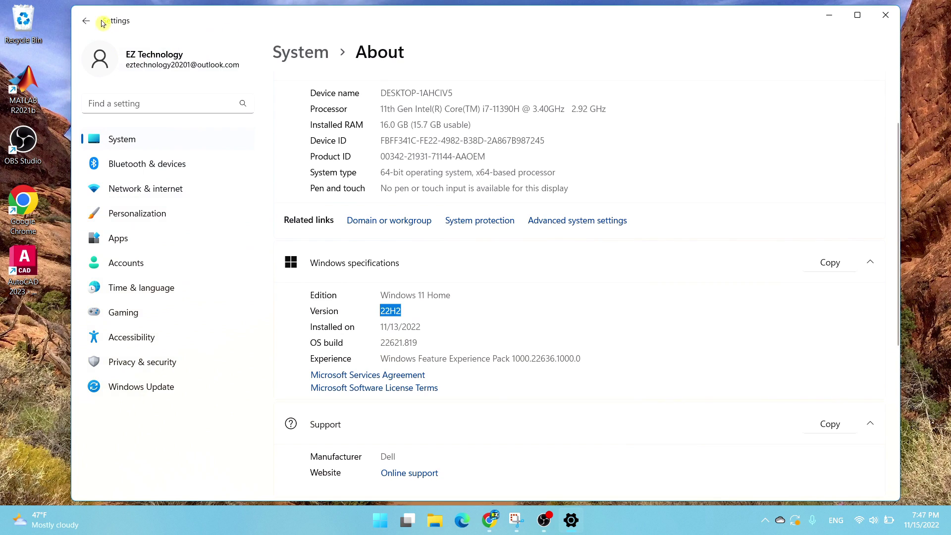
# - Check Windows Update for the pending Insider Preview restart, then close File Explorer and Settings
pyautogui.click(135, 137)
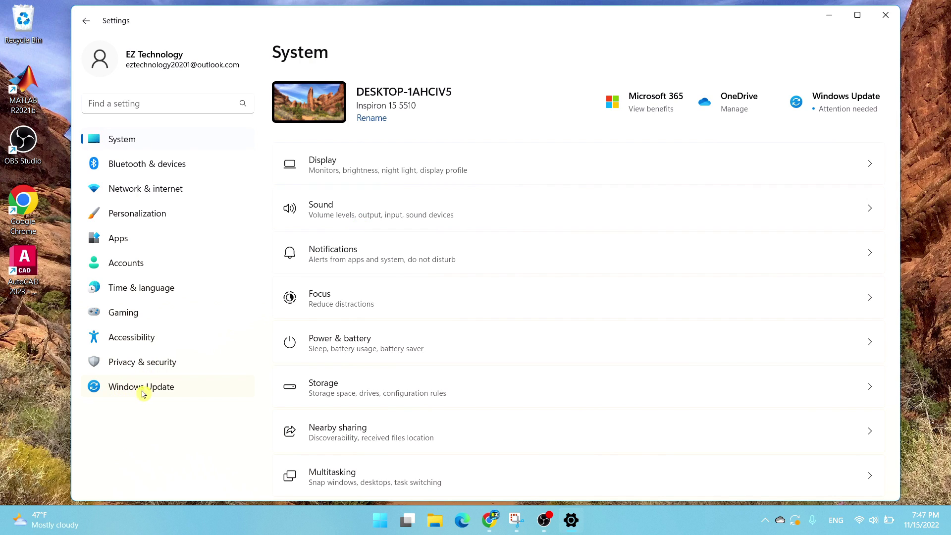
pyautogui.click(168, 391)
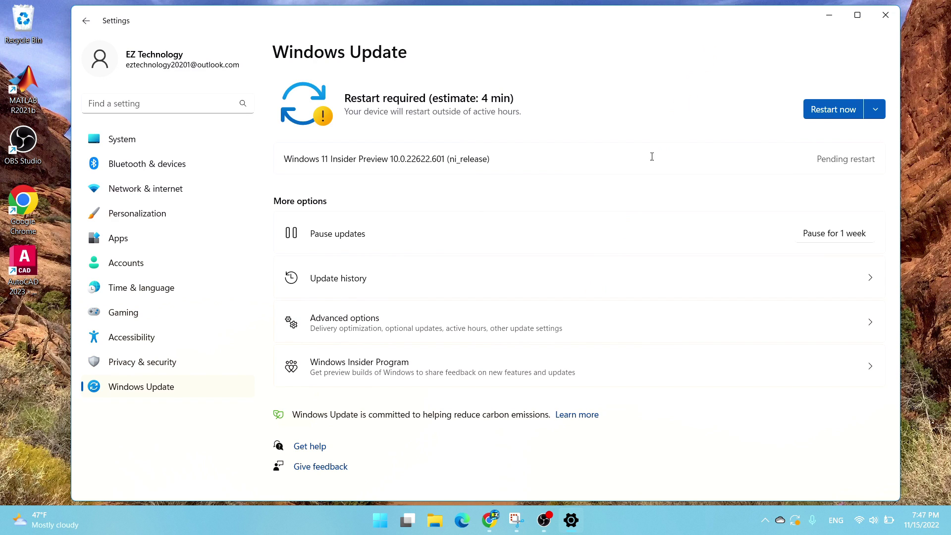
pyautogui.click(440, 527)
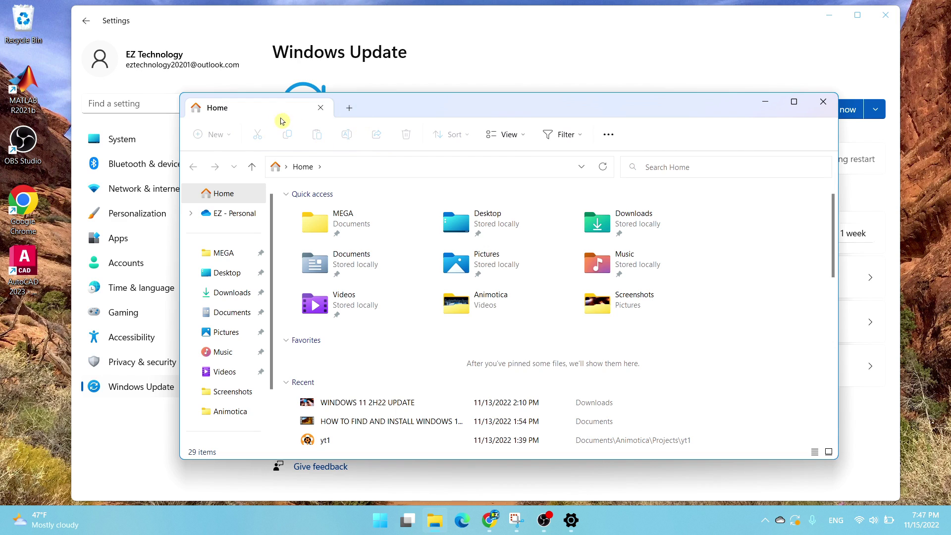
pyautogui.click(823, 107)
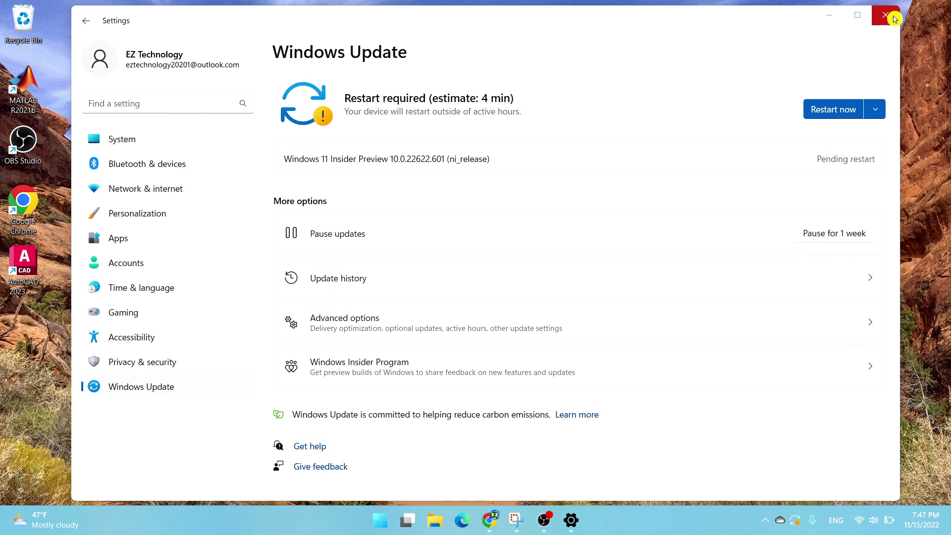
pyautogui.click(892, 19)
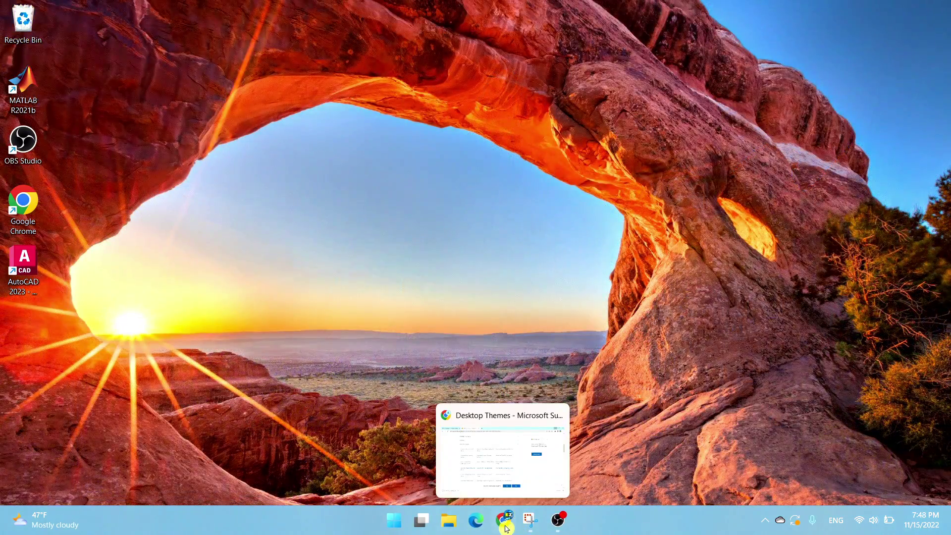
# - From the Gmail message's GitHub link, download ViVeTool-v0.3.2.zip from the ViVe releases Assets
pyautogui.click(505, 528)
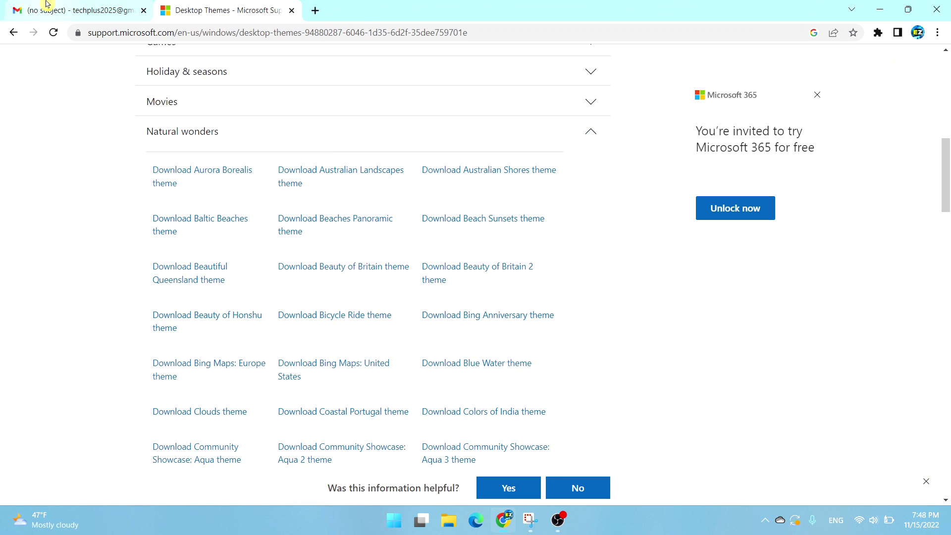
pyautogui.click(47, 9)
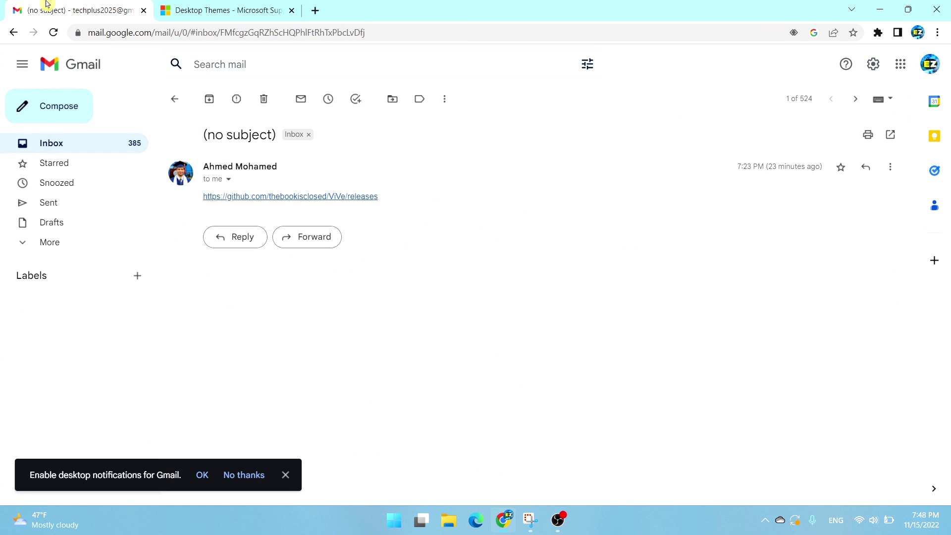
pyautogui.click(317, 198)
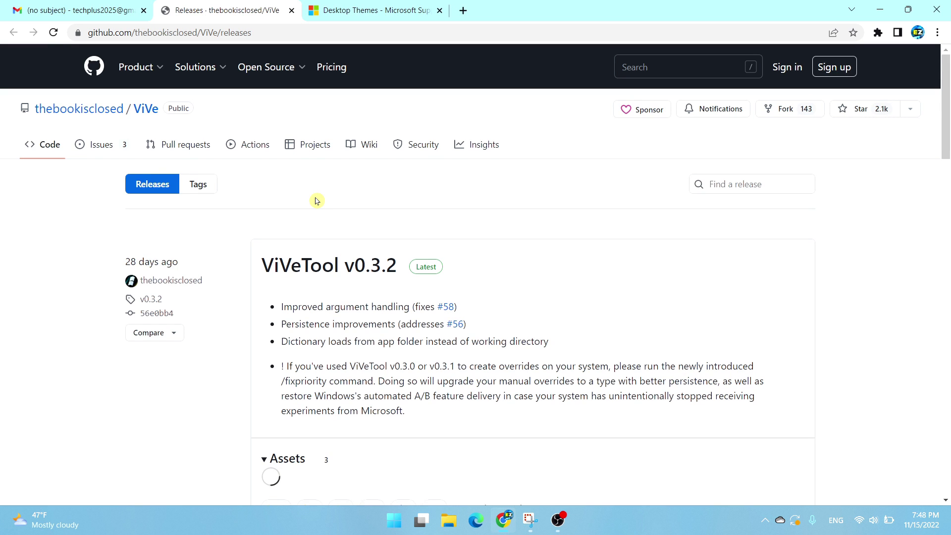
pyautogui.scroll(-3, 582, 242)
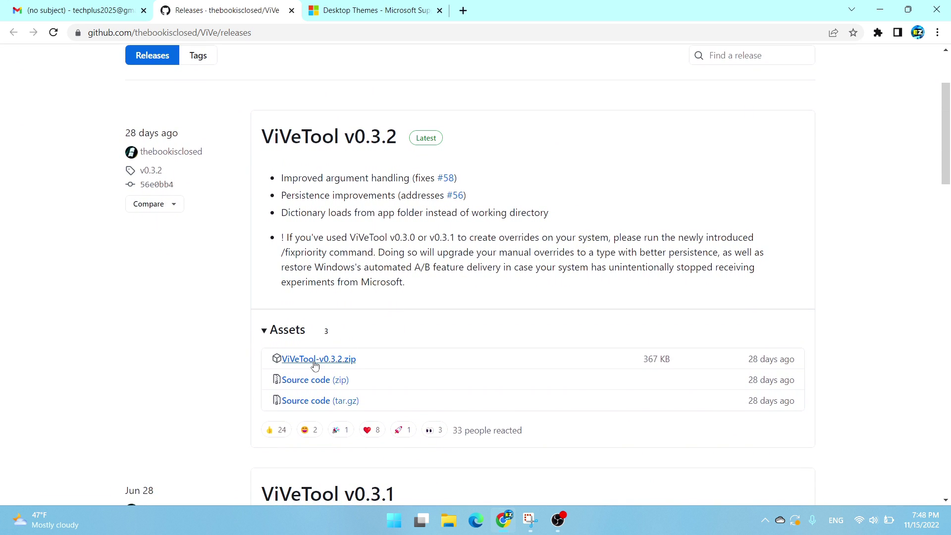
pyautogui.click(300, 363)
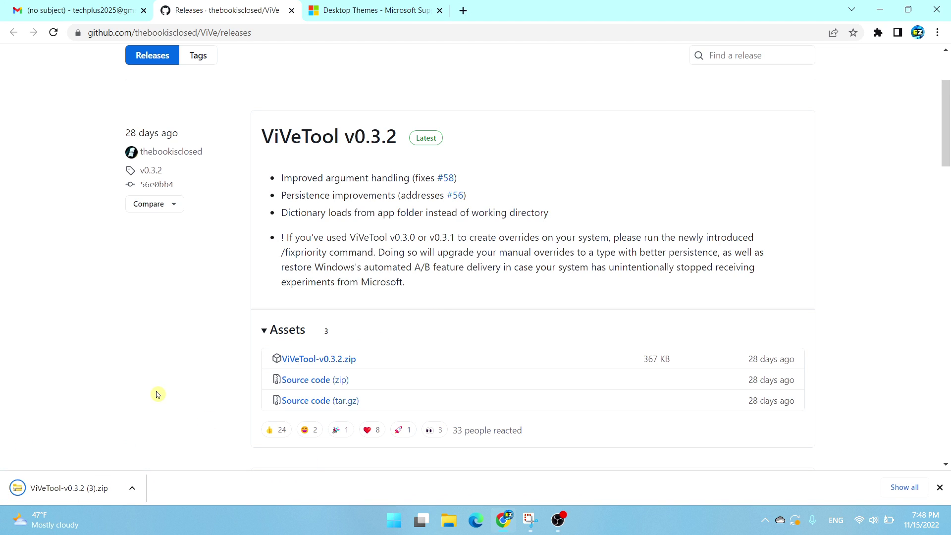
# - Extract the ViVeTool-v0.3.2 (3) archive in Downloads and select the extracted folder's path
pyautogui.click(450, 520)
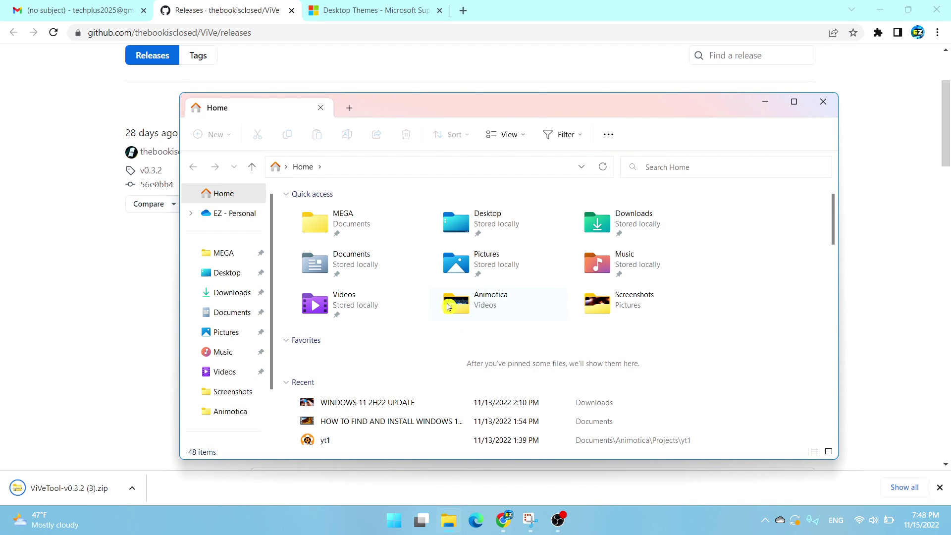
pyautogui.doubleClick(663, 234)
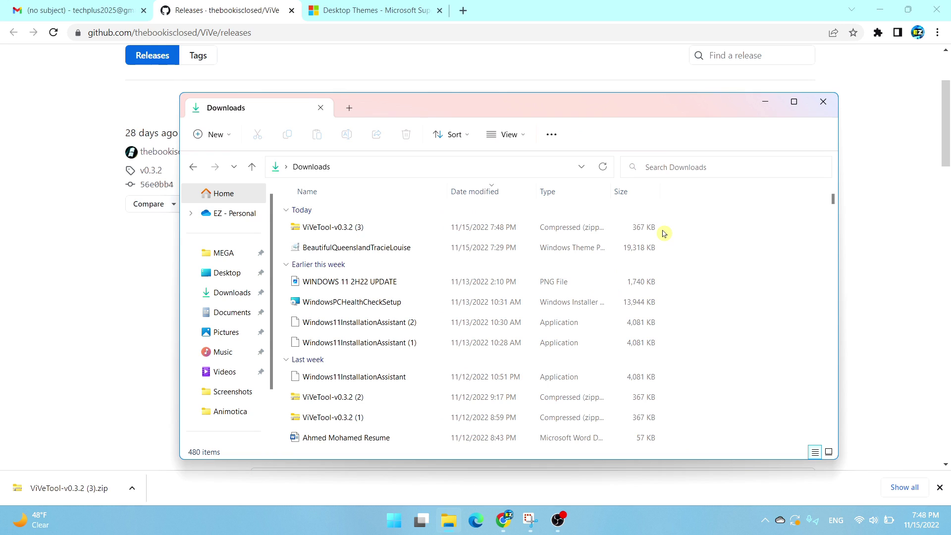
pyautogui.click(387, 236)
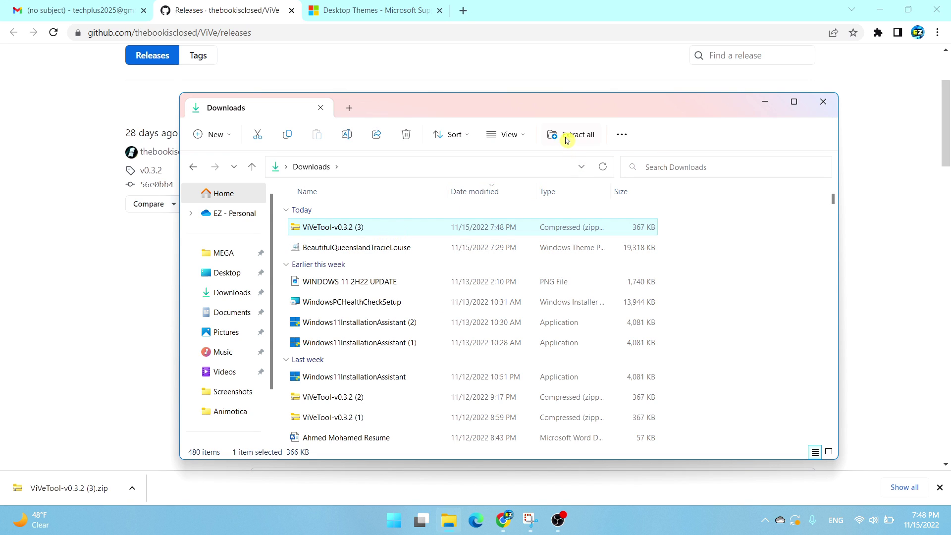
pyautogui.click(569, 143)
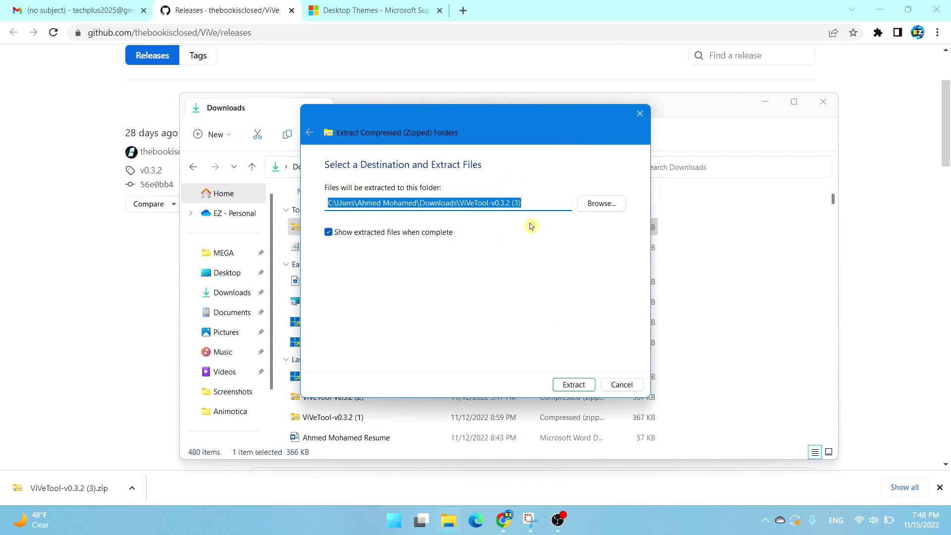
pyautogui.click(575, 385)
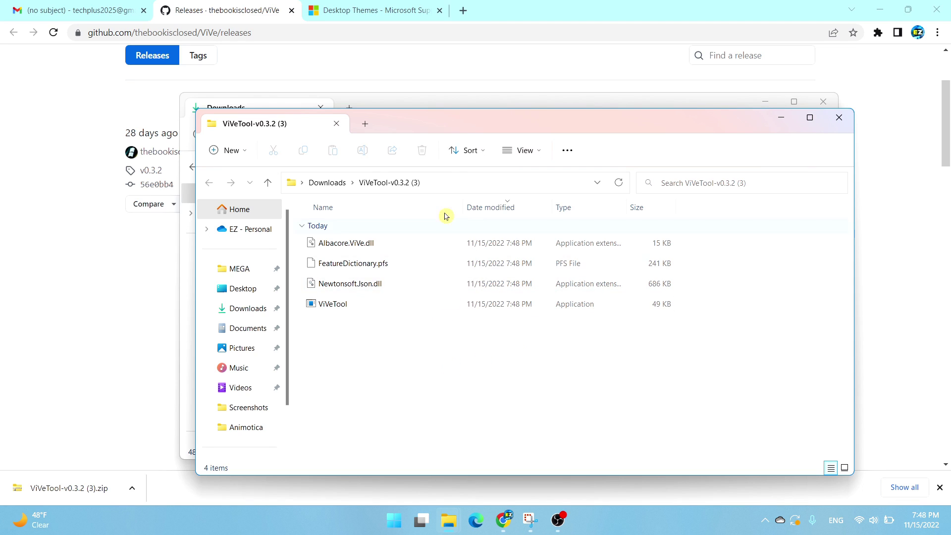
pyautogui.click(443, 185)
pyautogui.hotkey('ctrl', 'c')
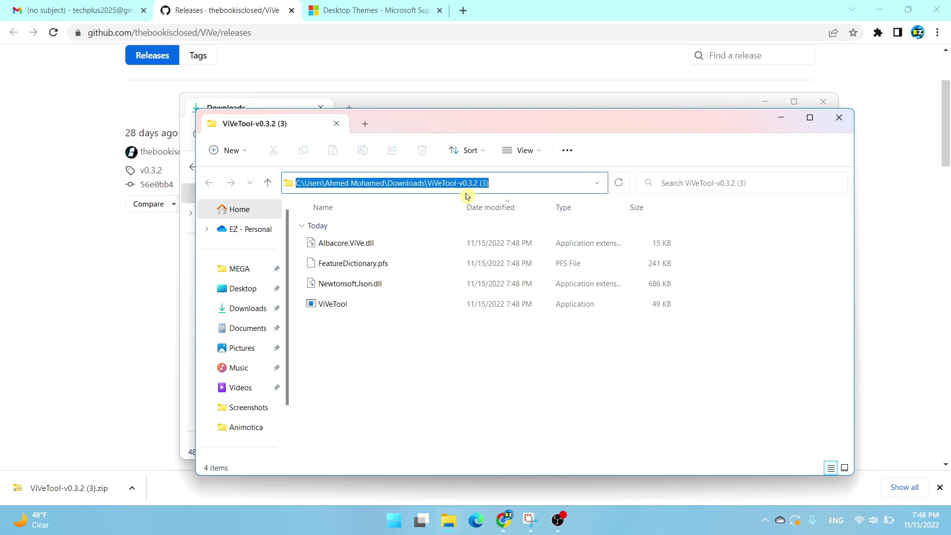
# - Dismiss the Start menu and minimize the ViVeTool folder window
pyautogui.click(394, 521)
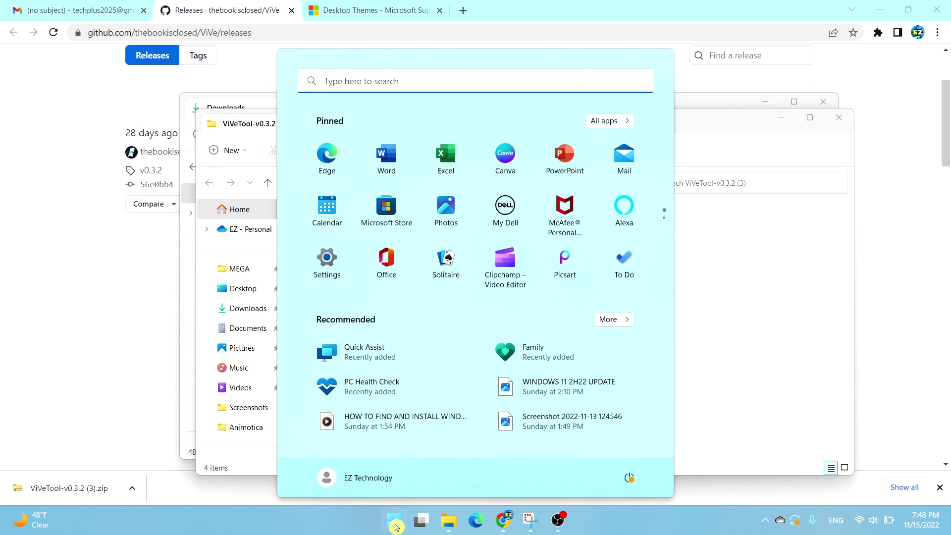
pyautogui.click(766, 106)
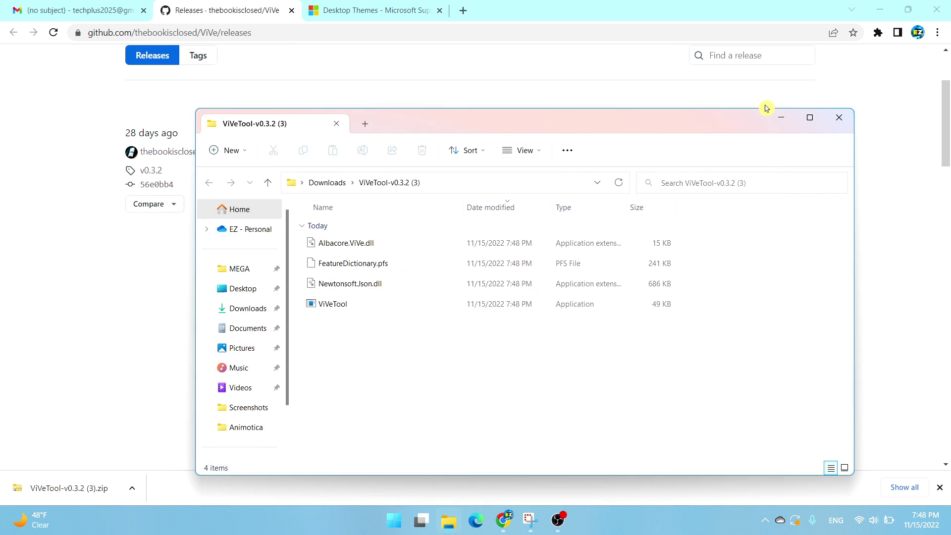
pyautogui.click(779, 118)
# - Search Start for cmd to launch Command Prompt as administrator
pyautogui.click(889, 12)
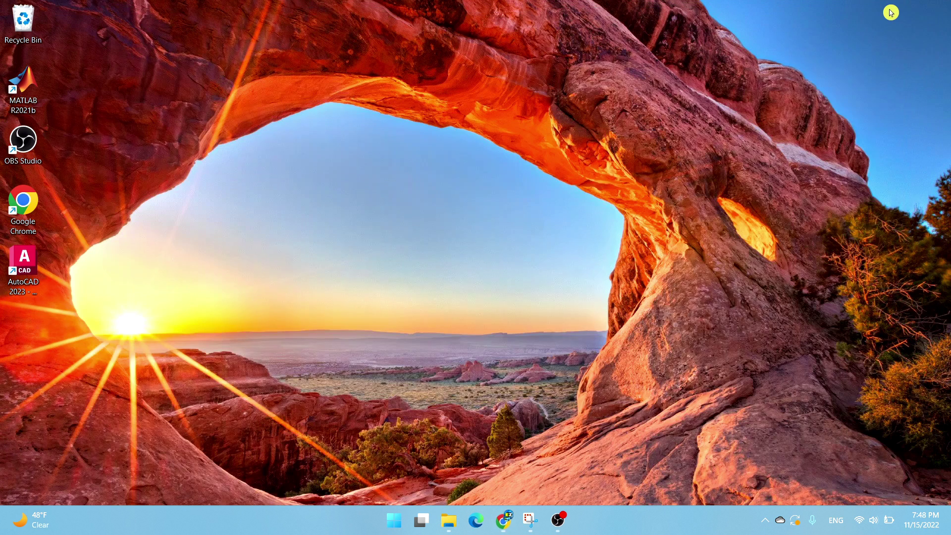
pyautogui.press('super')
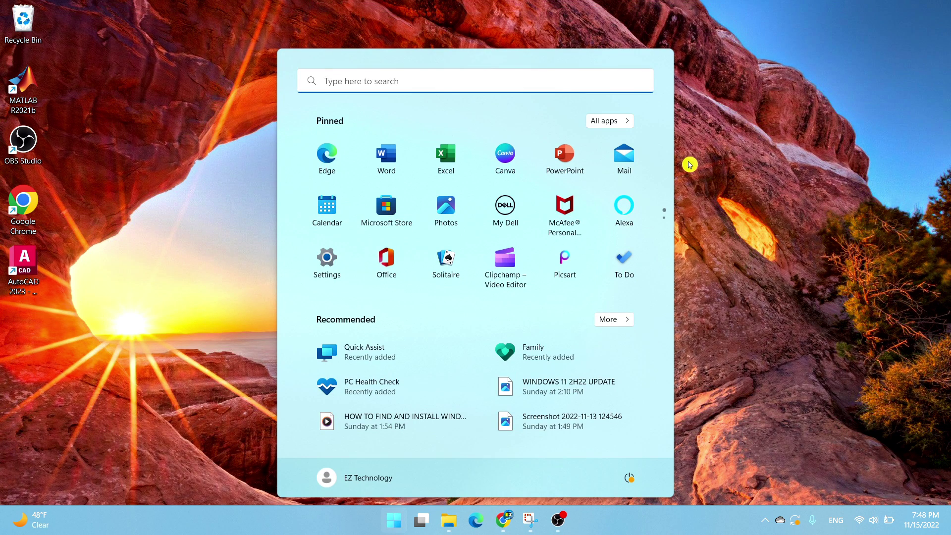
pyautogui.write('cmd')
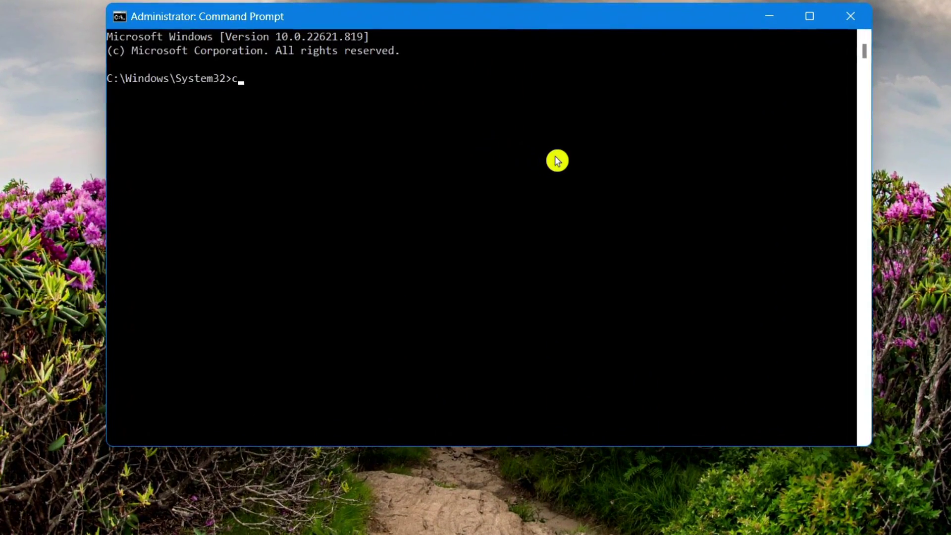
# - Change directory with cd into the pasted ViVeTool-v0.3.2 (3) folder path
pyautogui.write('d')
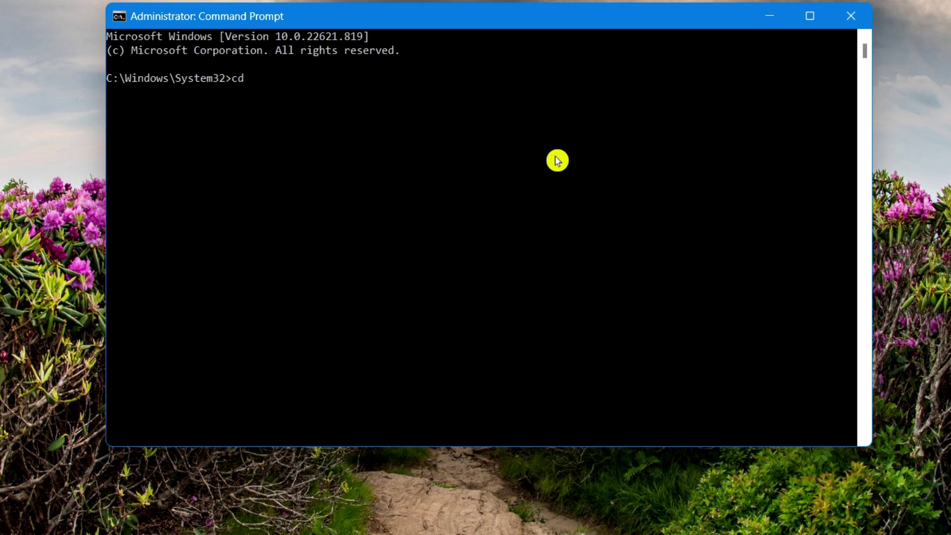
pyautogui.hotkey('ctrl', 'v')
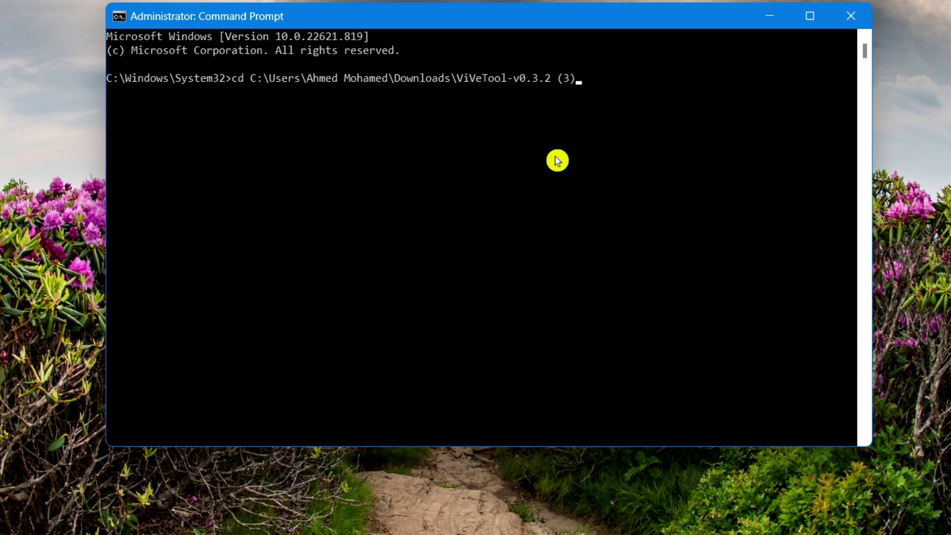
pyautogui.press('Return')
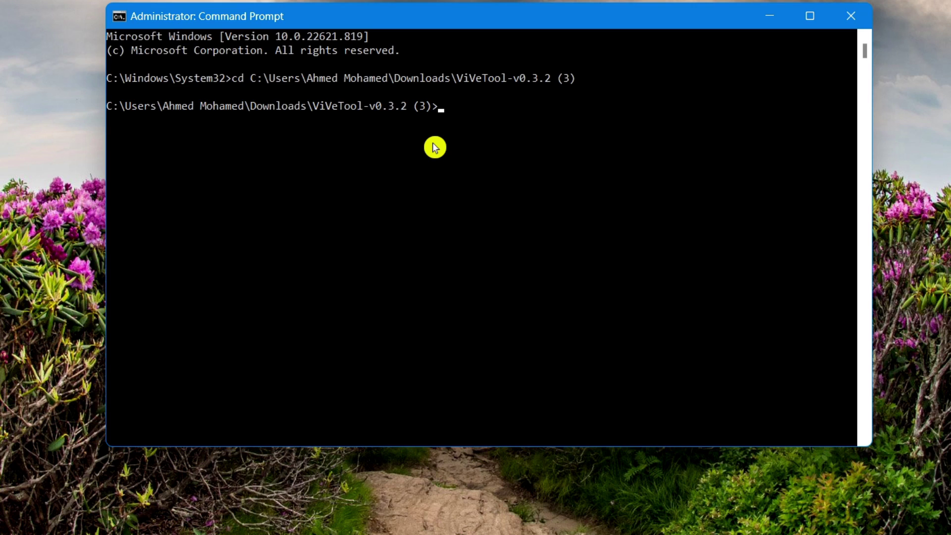
# - Run vivetool /enable for feature IDs 37634385, 39145991 and 36354489
pyautogui.write('vivetool /enable /i')
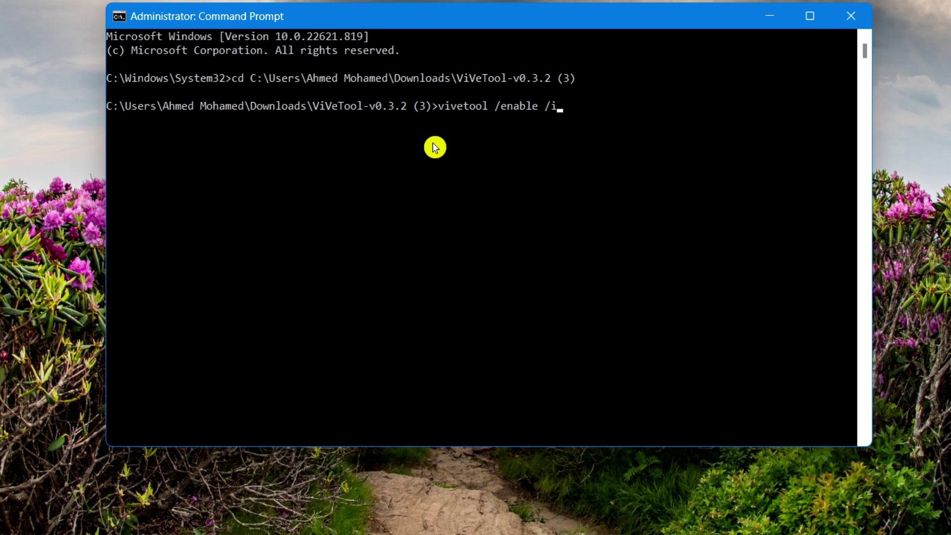
pyautogui.write('d:37634385')
pyautogui.press('Return')
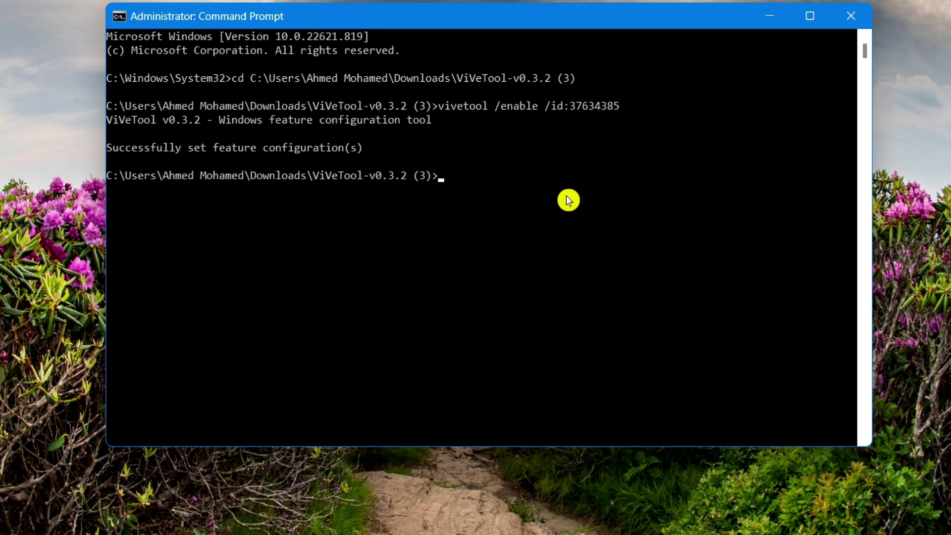
pyautogui.write('vive')
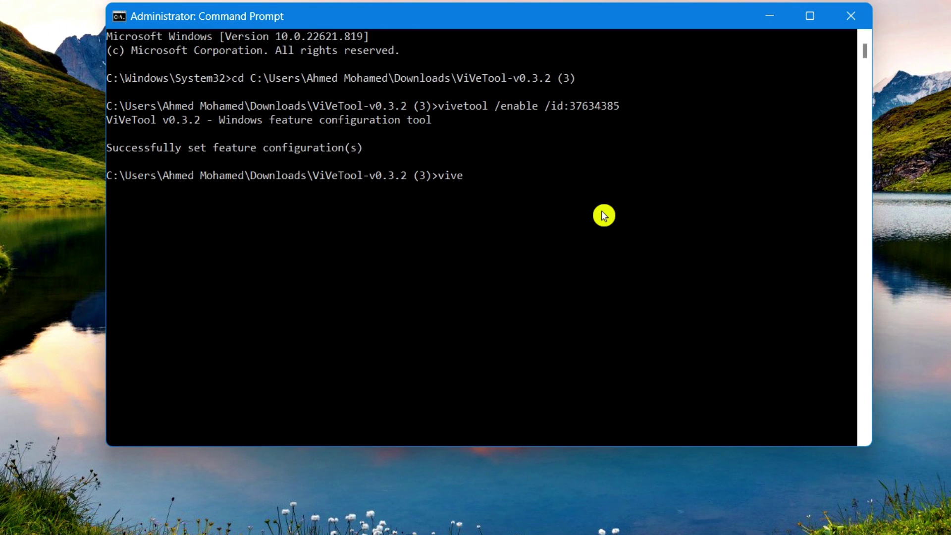
pyautogui.write('tool /enable /id:')
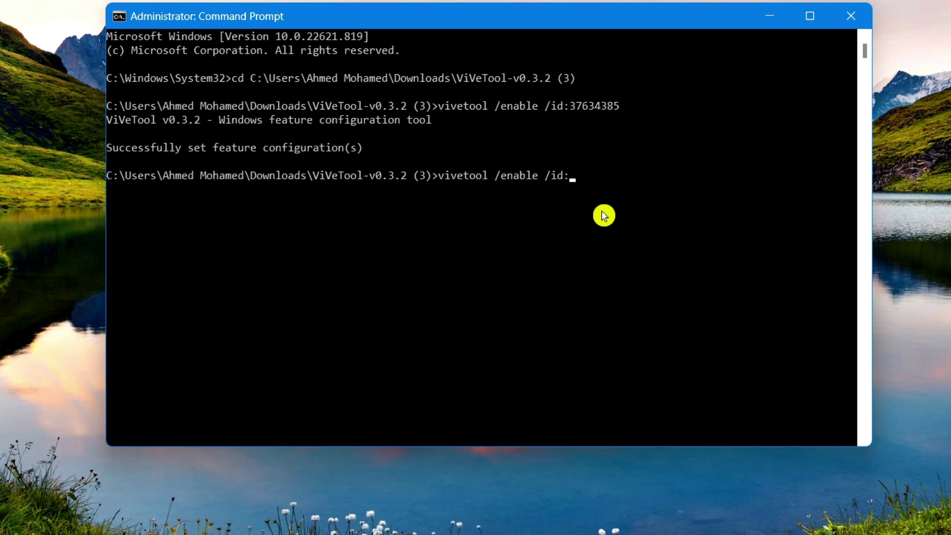
pyautogui.write('39145991')
pyautogui.press('Return')
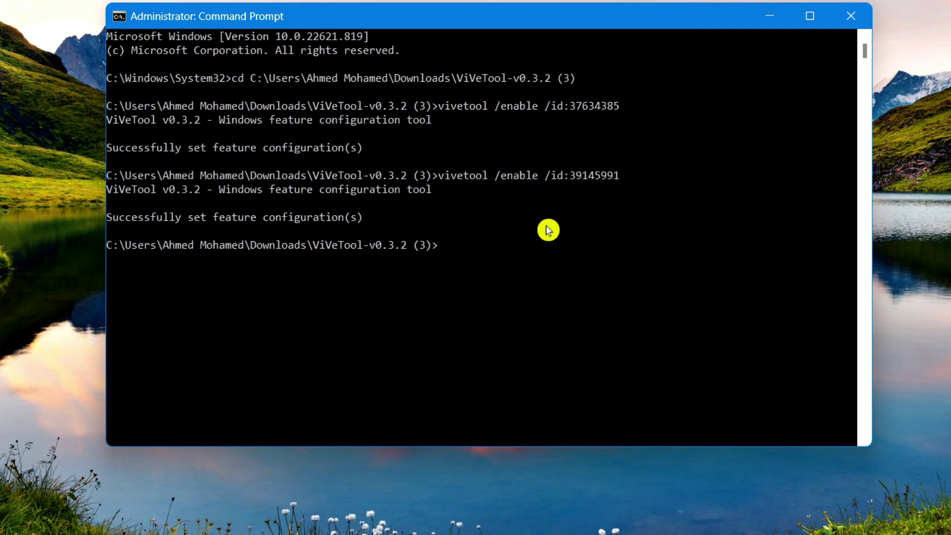
pyautogui.write('vive')
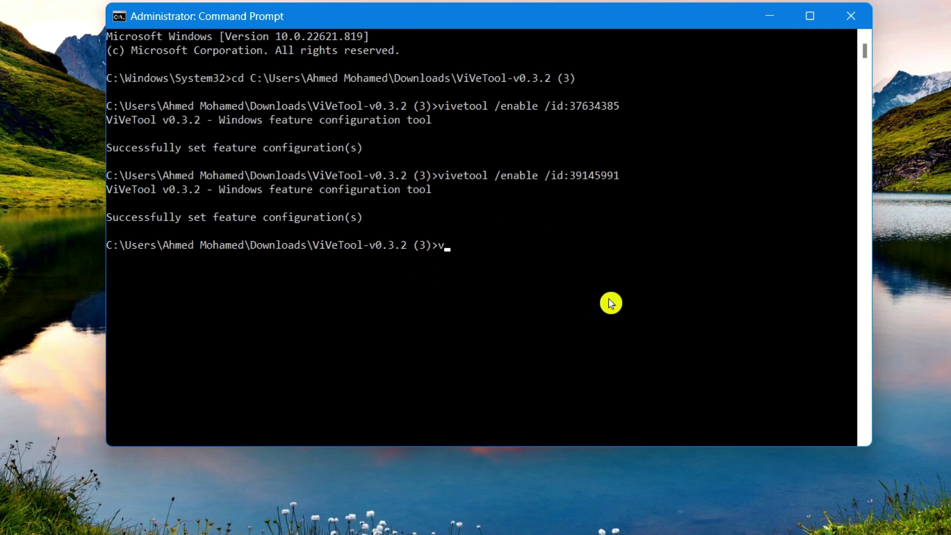
pyautogui.write('tool /enable /id:3')
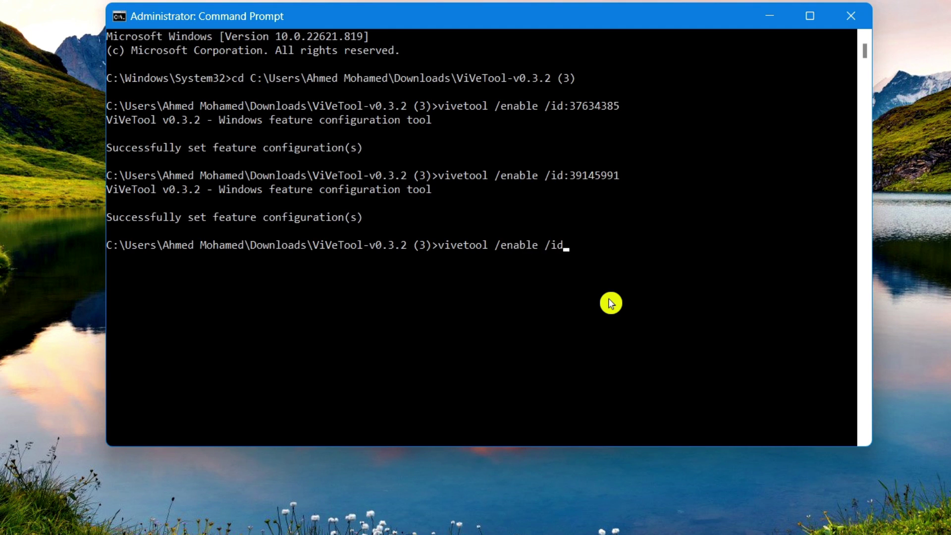
pyautogui.write('6354489')
pyautogui.press('Return')
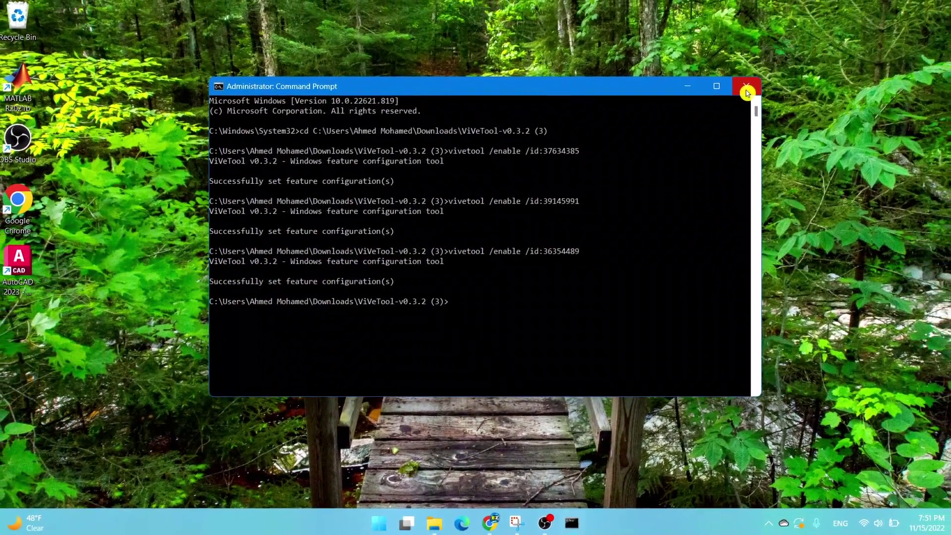
# - Close Command Prompt and restore the File Explorer window showing Downloads
pyautogui.click(781, 61)
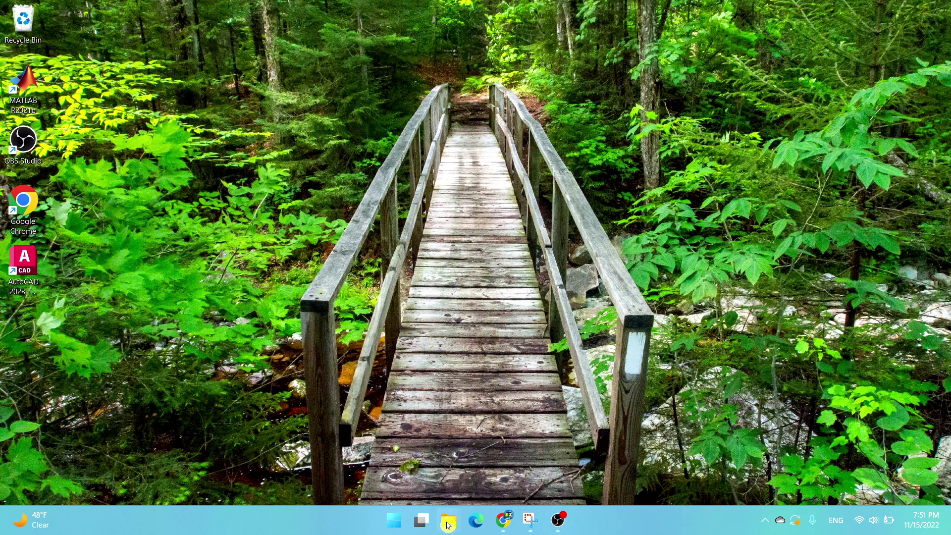
pyautogui.moveTo(448, 521)
pyautogui.click(410, 474)
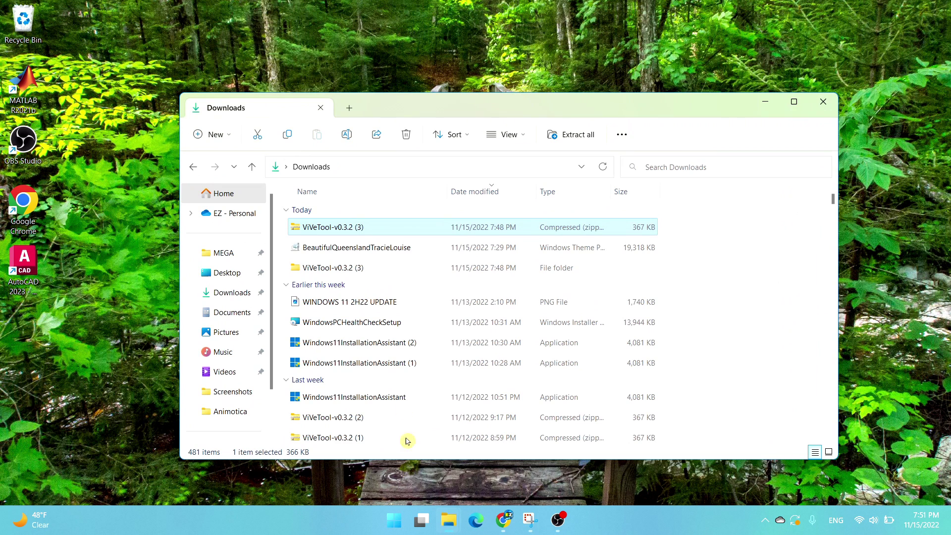
# - Maximize File Explorer and add three new tabs
pyautogui.click(790, 102)
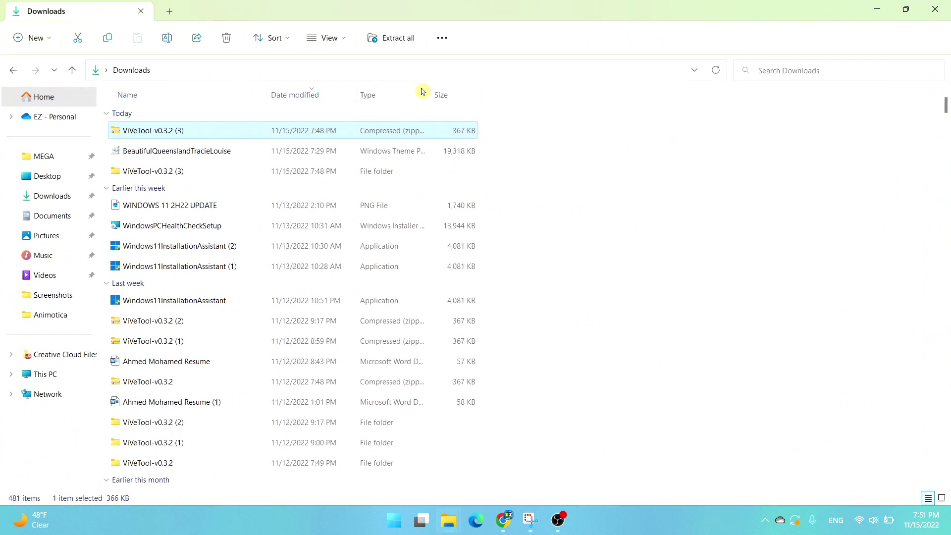
pyautogui.click(169, 14)
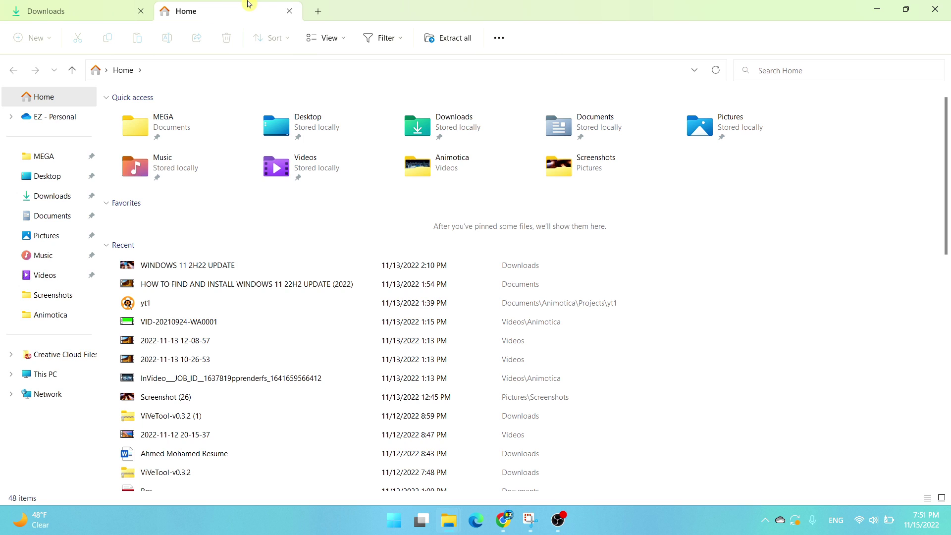
pyautogui.click(318, 12)
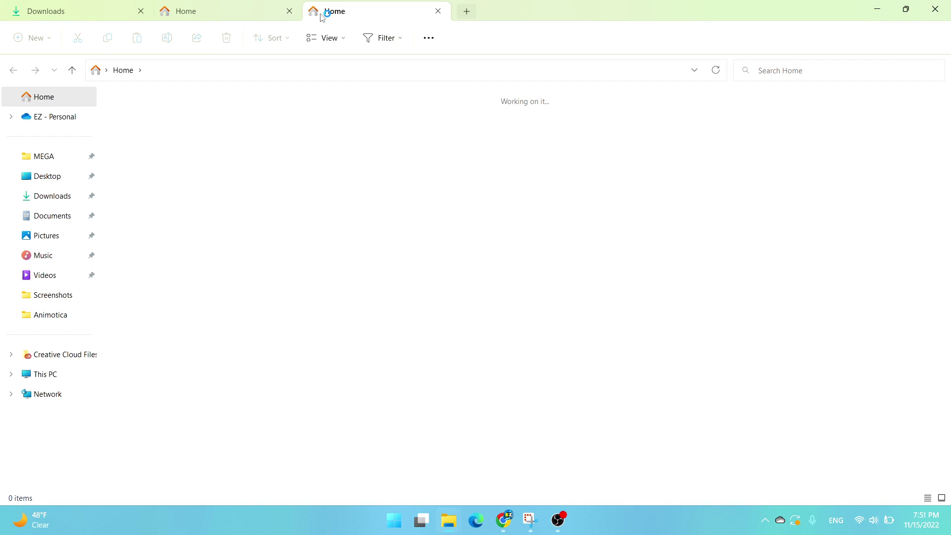
pyautogui.click(470, 16)
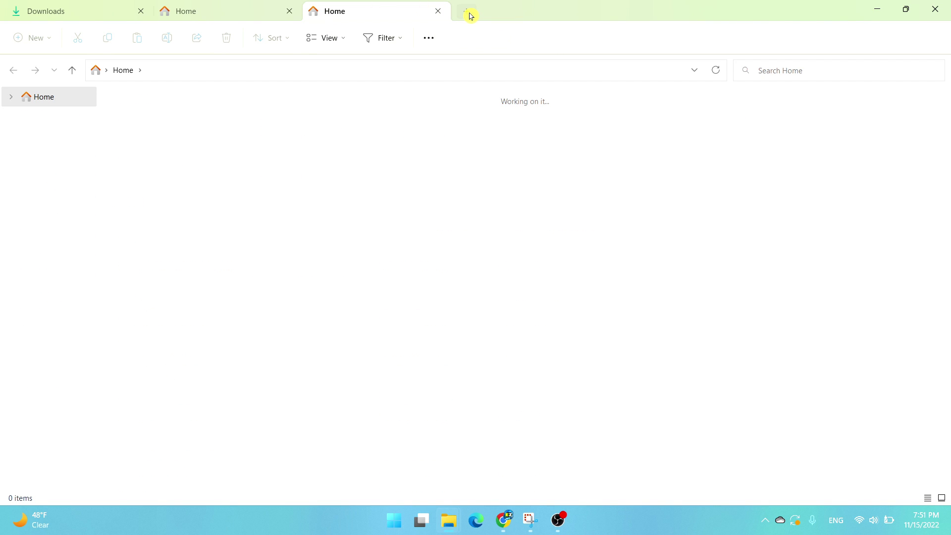
# - Open Downloads in the third tab and Animotica in the second, then view the Home tab
pyautogui.click(399, 6)
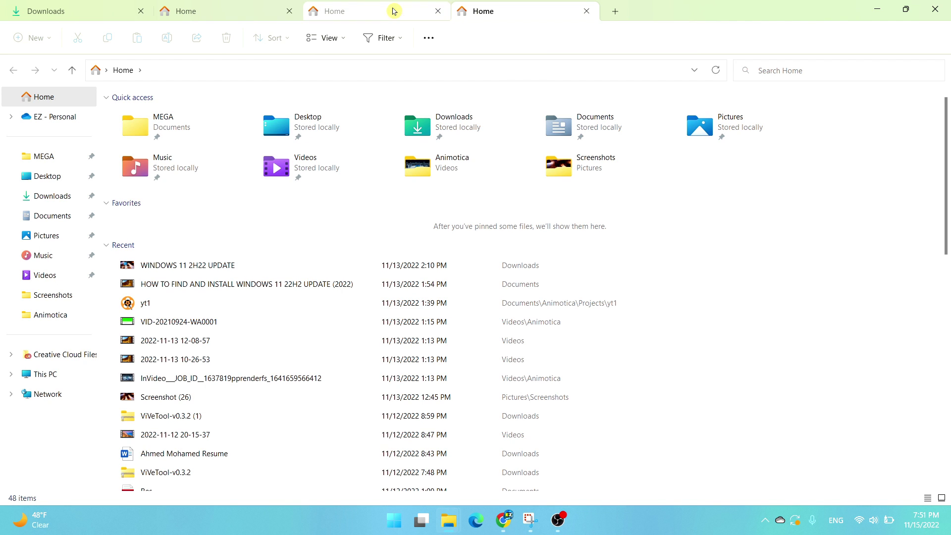
pyautogui.doubleClick(495, 134)
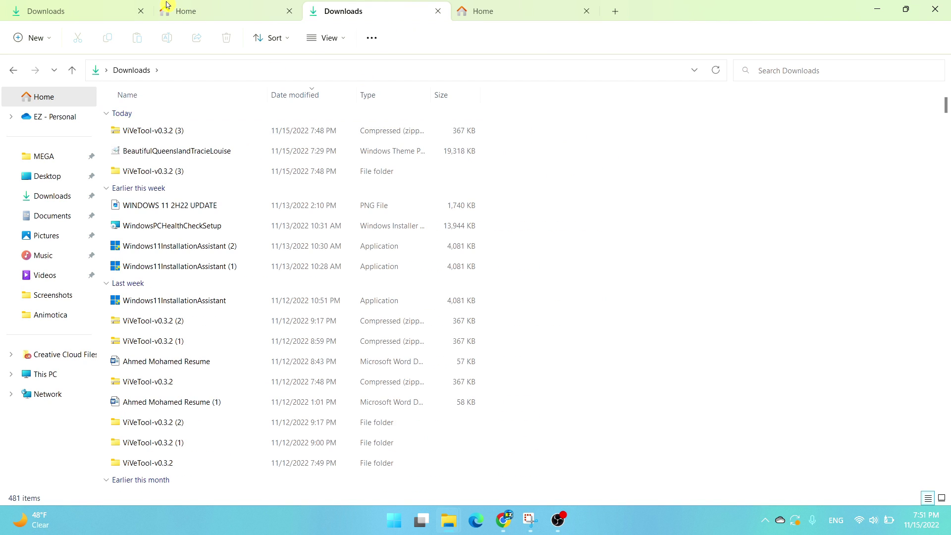
pyautogui.click(181, 15)
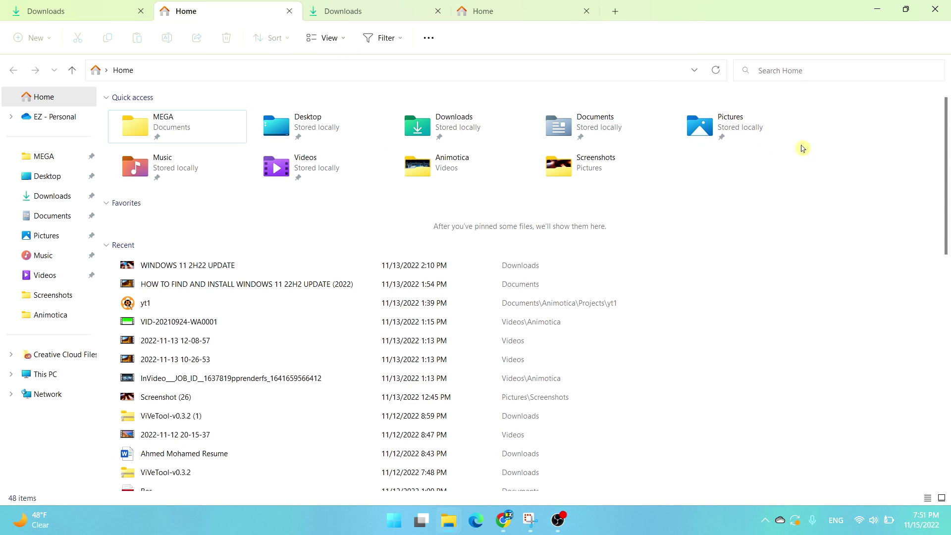
pyautogui.doubleClick(492, 176)
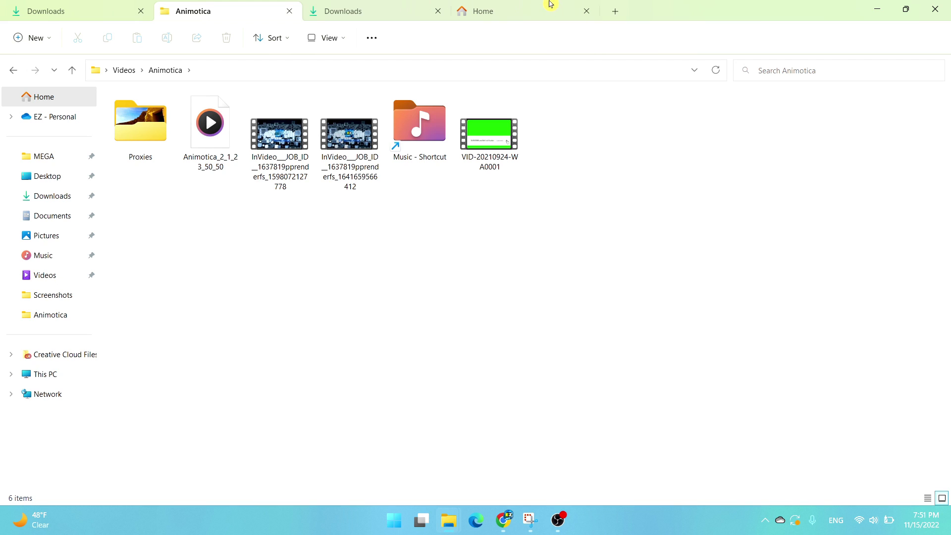
pyautogui.click(506, 6)
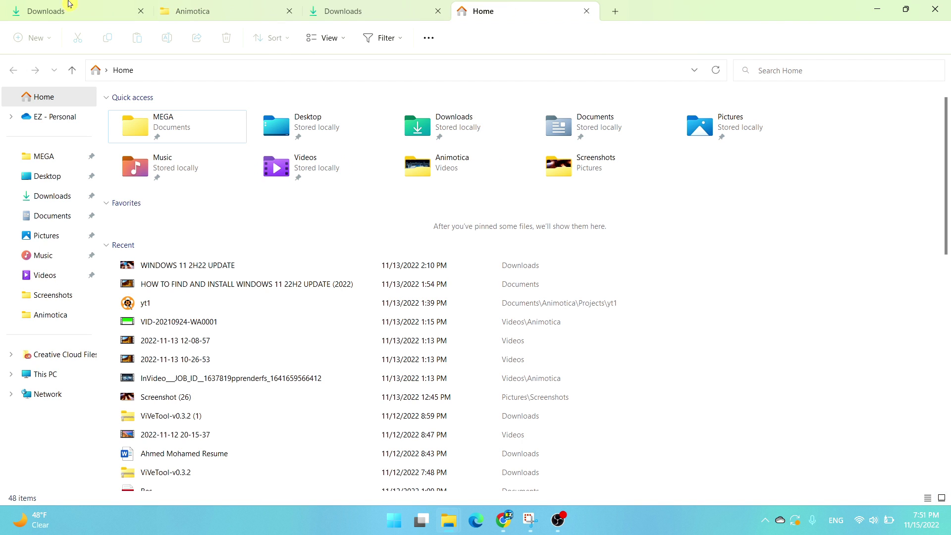